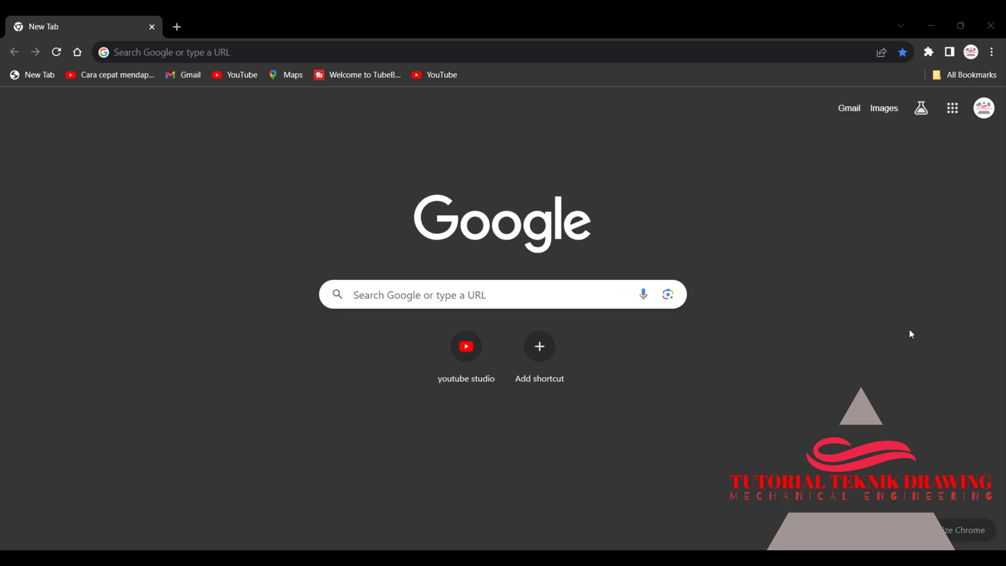
Run a Google search for 'autocad plant 3d'.
{"action": "left_click", "coordinate": [568, 296]}
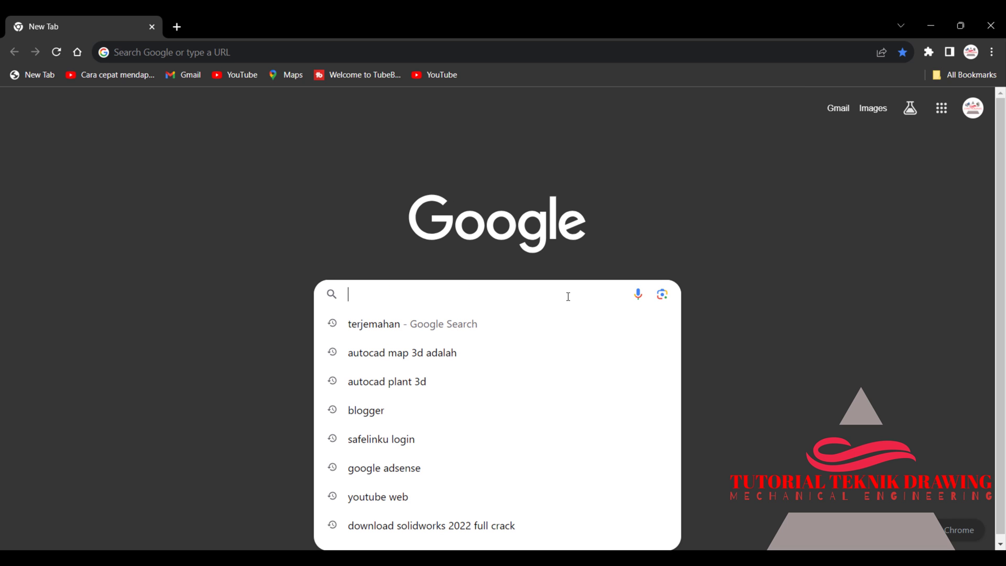
{"action": "type", "text": "au"}
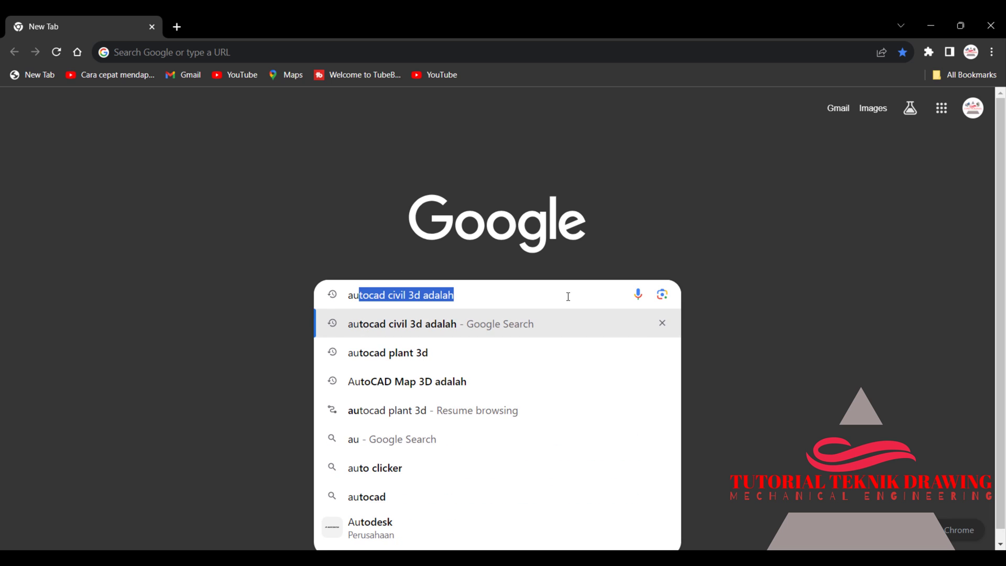
{"action": "type", "text": "tocad "}
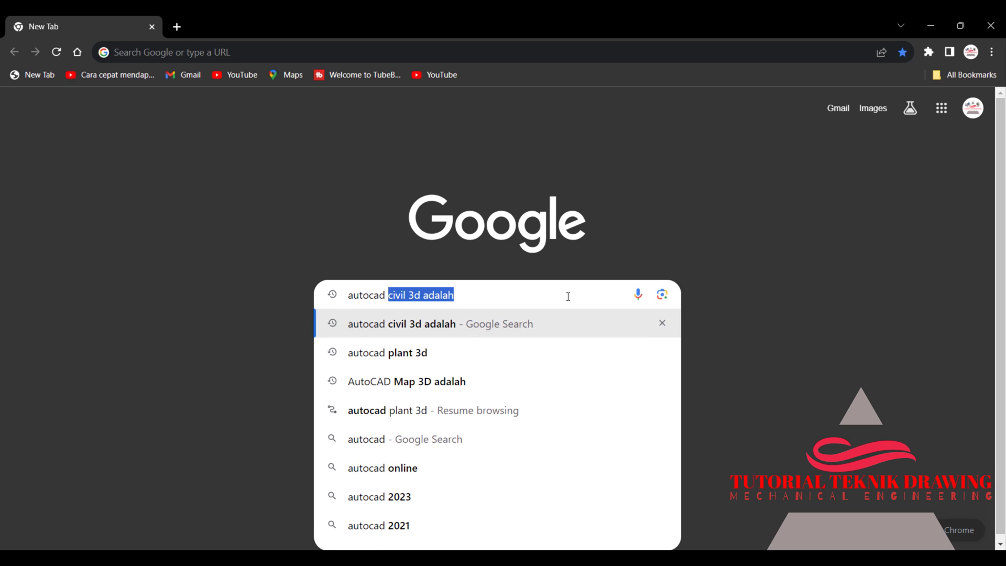
{"action": "type", "text": "plant"}
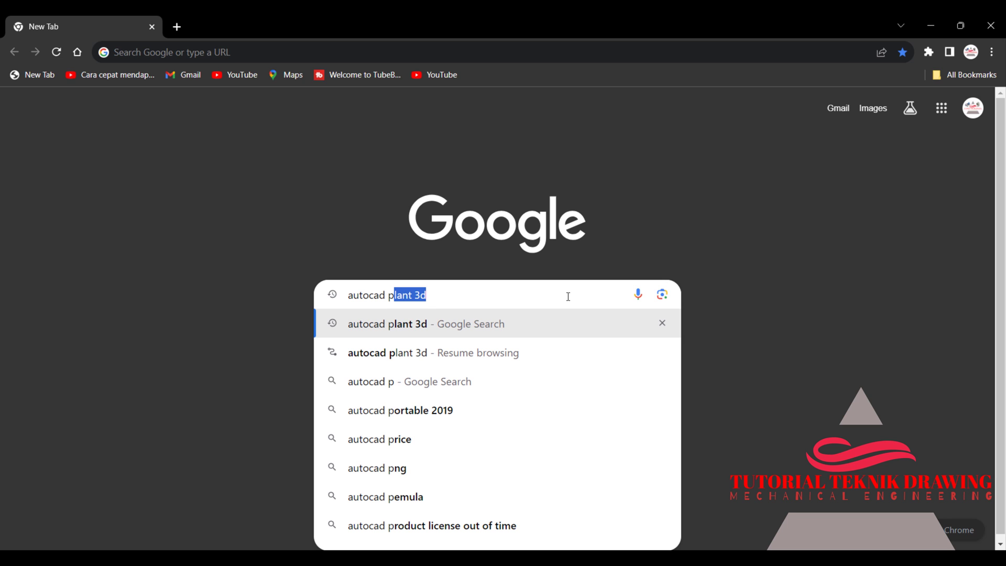
{"action": "key", "text": "Return"}
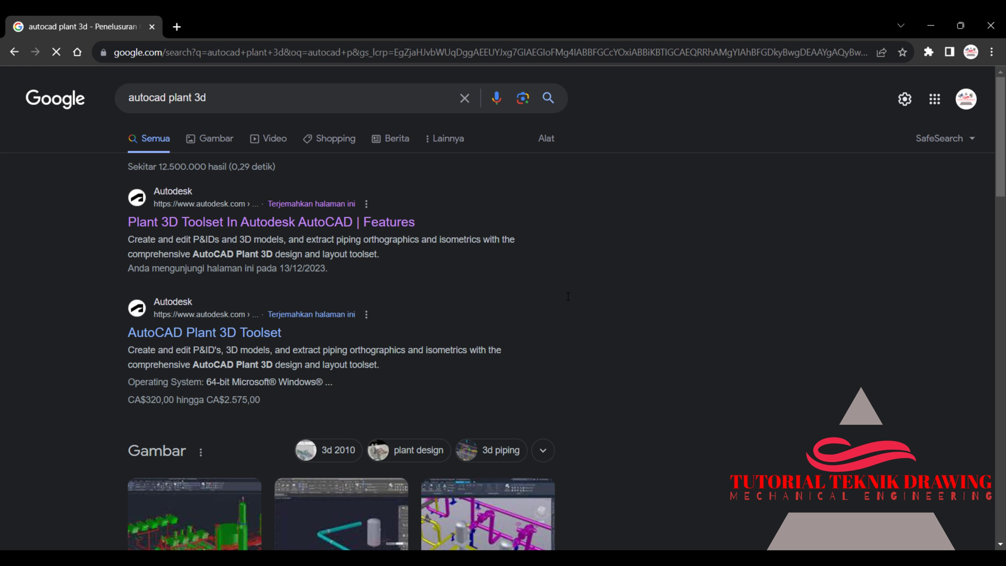
Open the Plant 3D Toolset in Autodesk AutoCAD result and choose 'Download free trial'.
{"action": "left_click", "coordinate": [296, 229]}
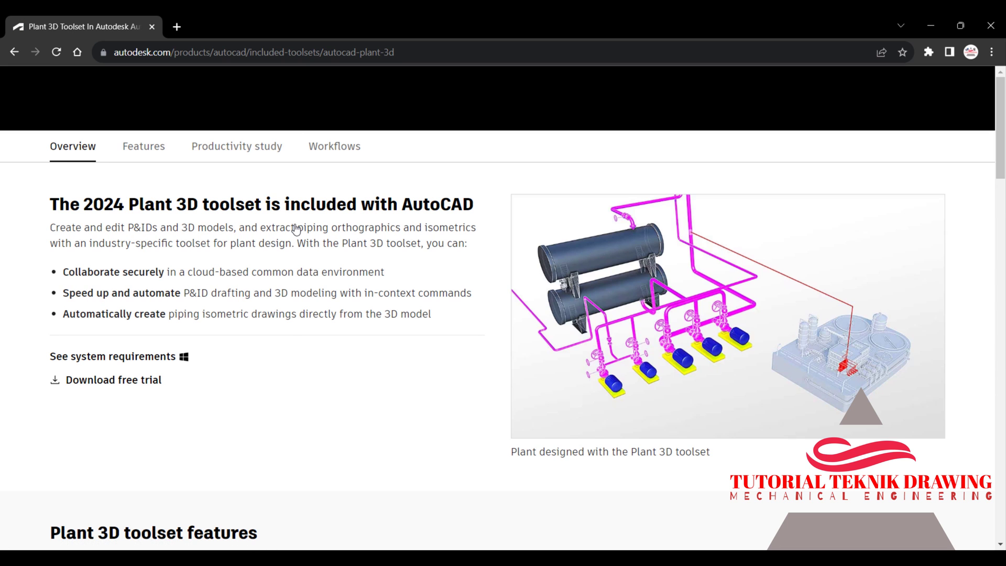
{"action": "scroll", "coordinate": [296, 229], "scroll_direction": "down", "scroll_amount": 1}
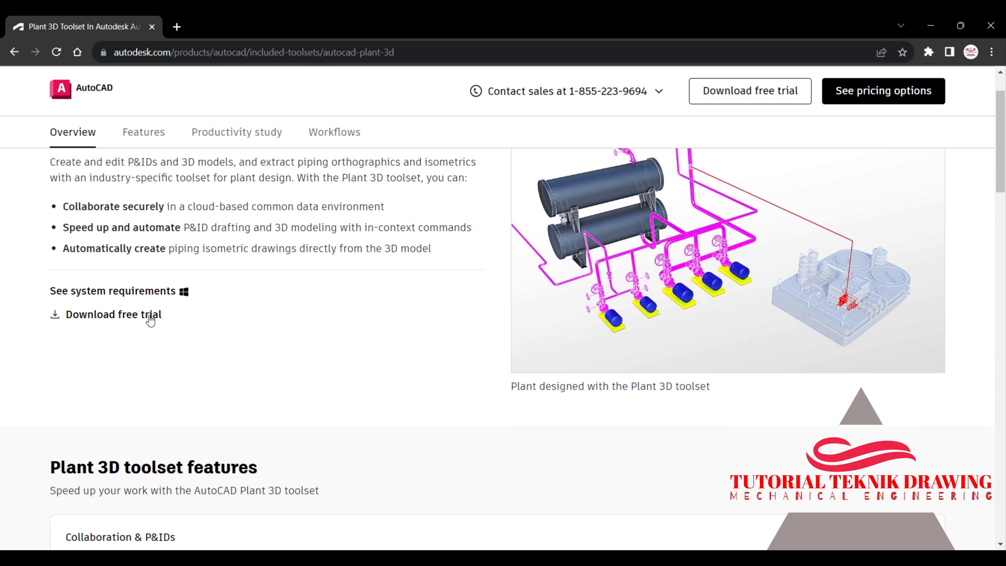
{"action": "left_click", "coordinate": [126, 323]}
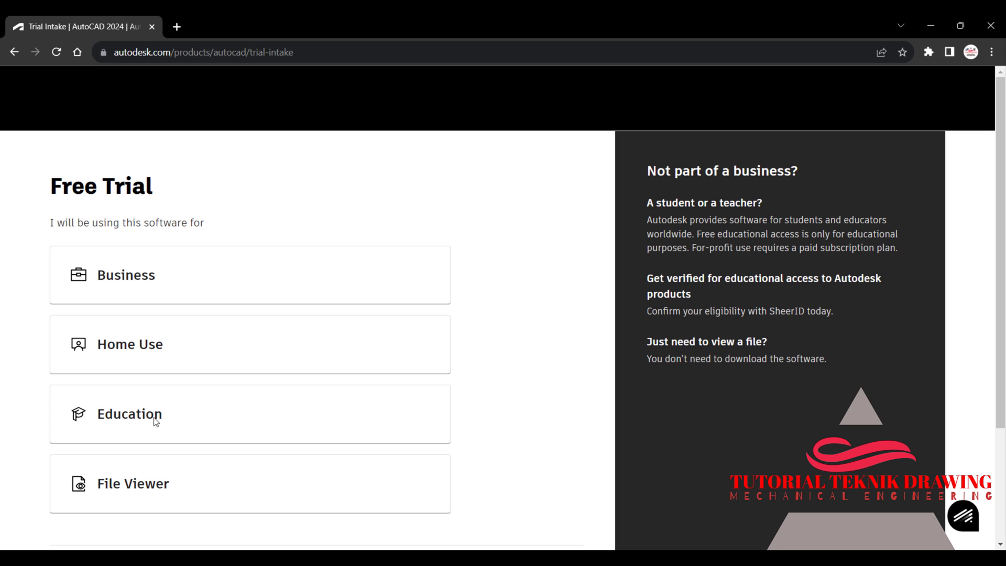
Pick Education as the intended use and browse the Educational Community product grid.
{"action": "left_click", "coordinate": [113, 419]}
{"action": "scroll", "coordinate": [189, 354], "scroll_direction": "down", "scroll_amount": 3}
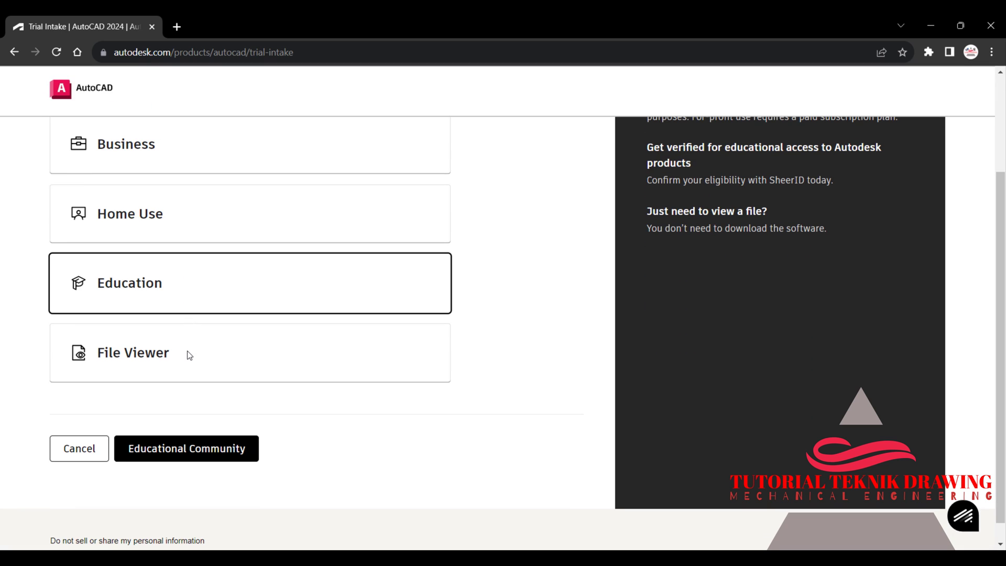
{"action": "left_click", "coordinate": [184, 455]}
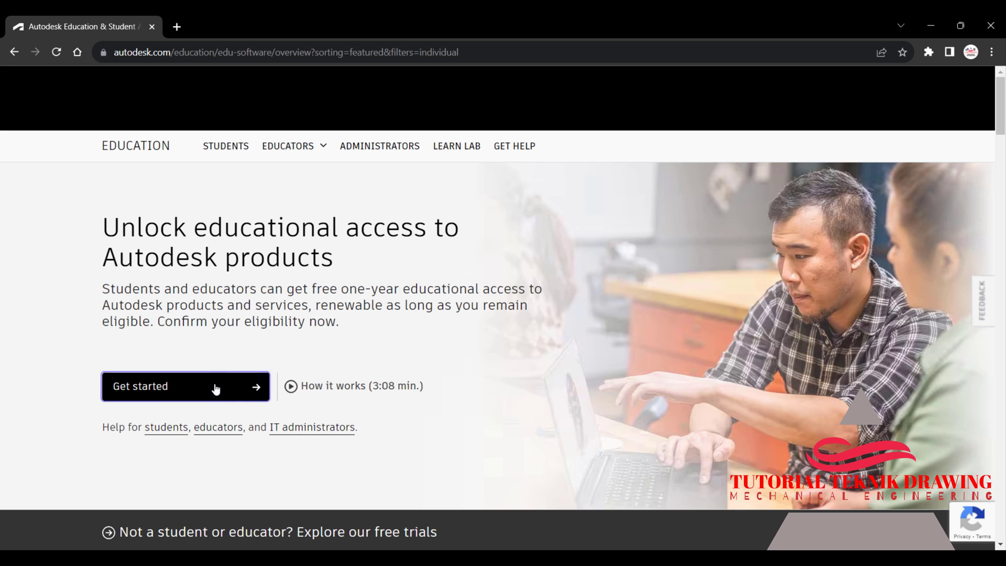
{"action": "scroll", "coordinate": [282, 388], "scroll_direction": "down", "scroll_amount": 2}
{"action": "scroll", "coordinate": [282, 390], "scroll_direction": "down", "scroll_amount": 1}
{"action": "scroll", "coordinate": [282, 390], "scroll_direction": "down", "scroll_amount": 4}
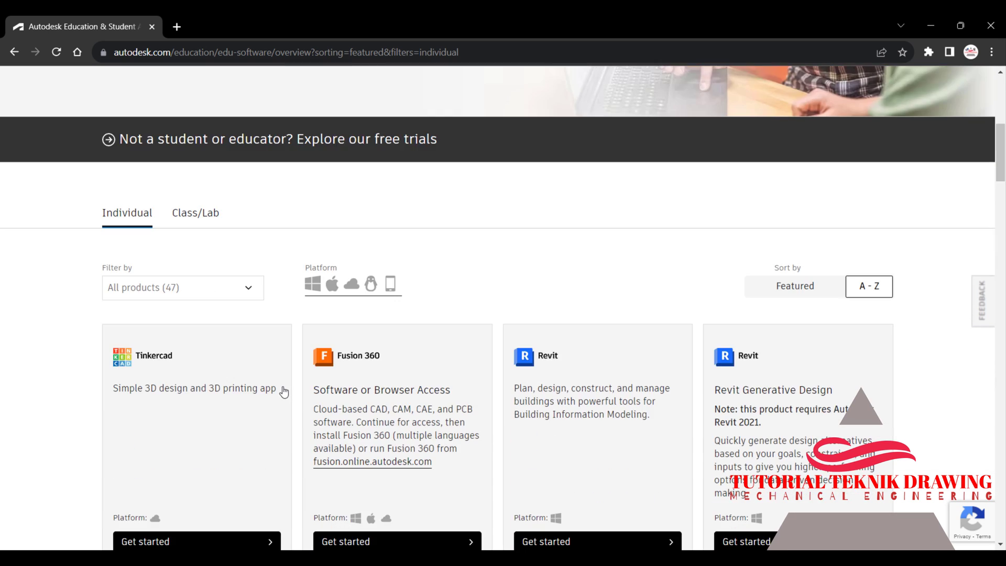
{"action": "scroll", "coordinate": [283, 390], "scroll_direction": "down", "scroll_amount": 3}
{"action": "scroll", "coordinate": [282, 390], "scroll_direction": "up", "scroll_amount": 5}
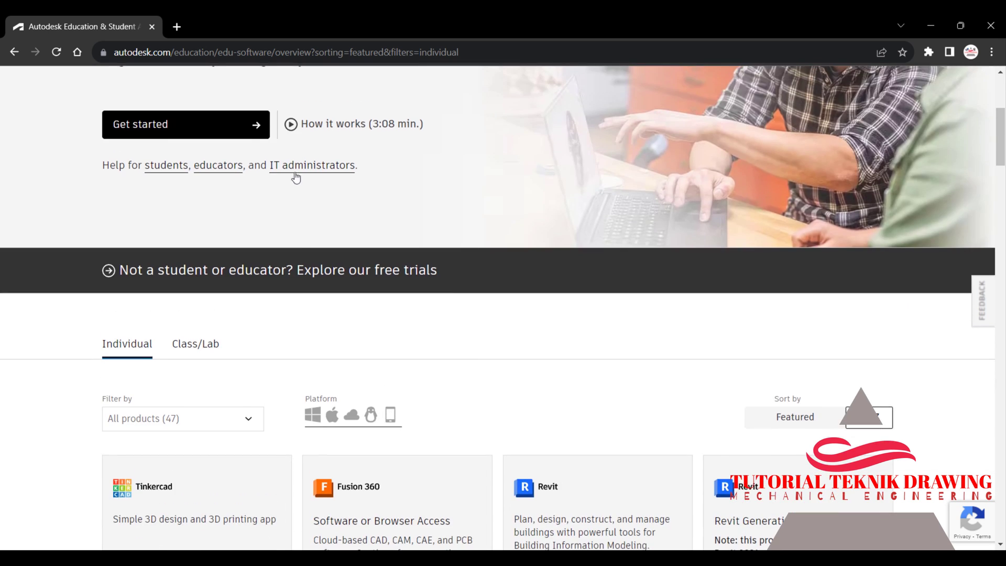
Sign in with the existing Autodesk account e-mail and password, then submit the 6-digit verification code.
{"action": "left_click", "coordinate": [206, 135]}
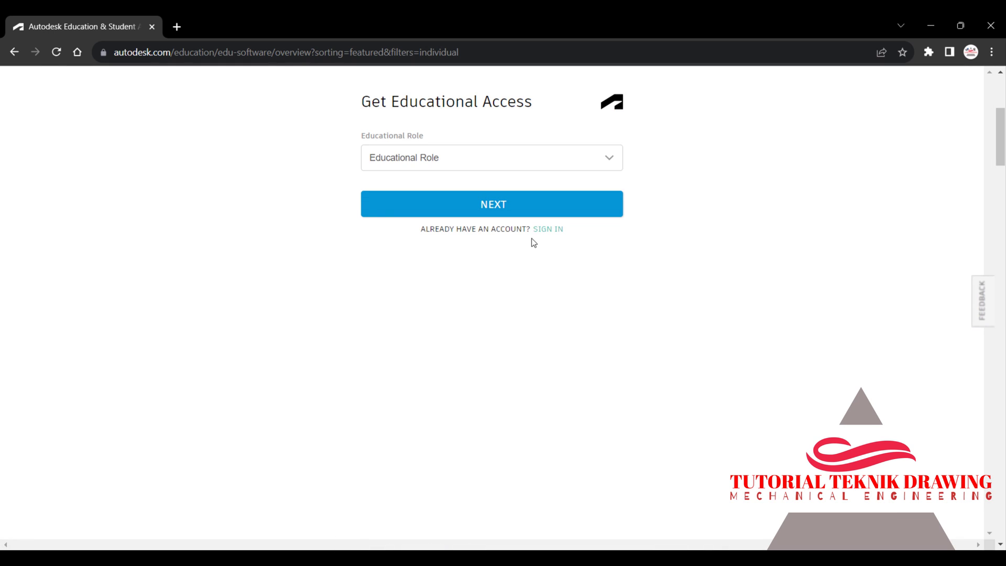
{"action": "left_click", "coordinate": [556, 230]}
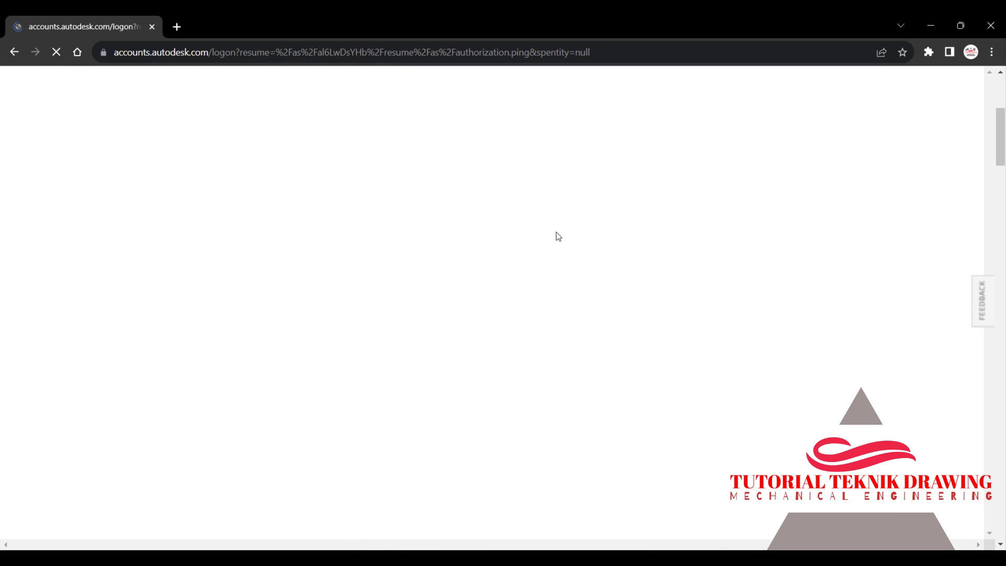
{"action": "left_click", "coordinate": [527, 238]}
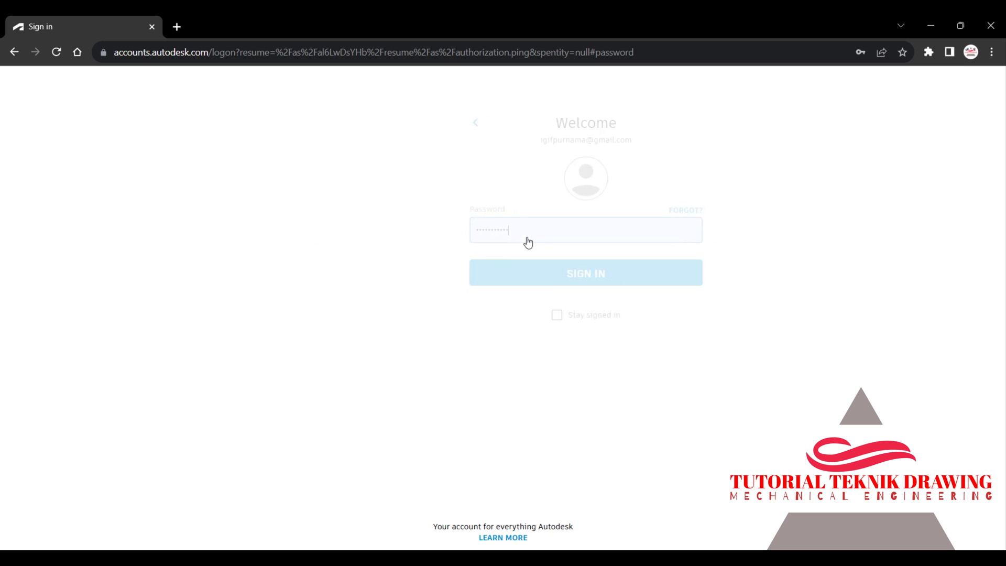
{"action": "left_click", "coordinate": [504, 270]}
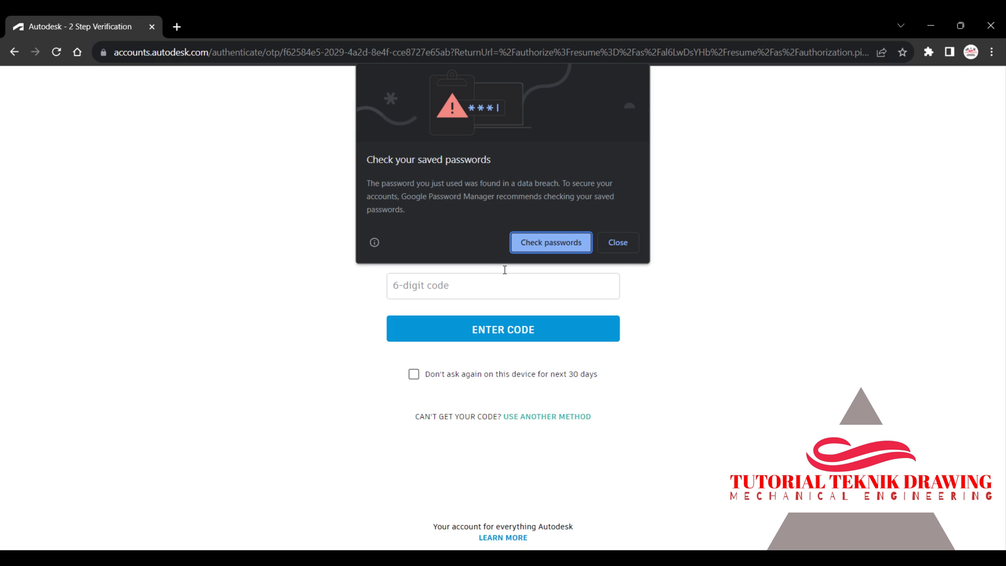
{"action": "left_click", "coordinate": [618, 238]}
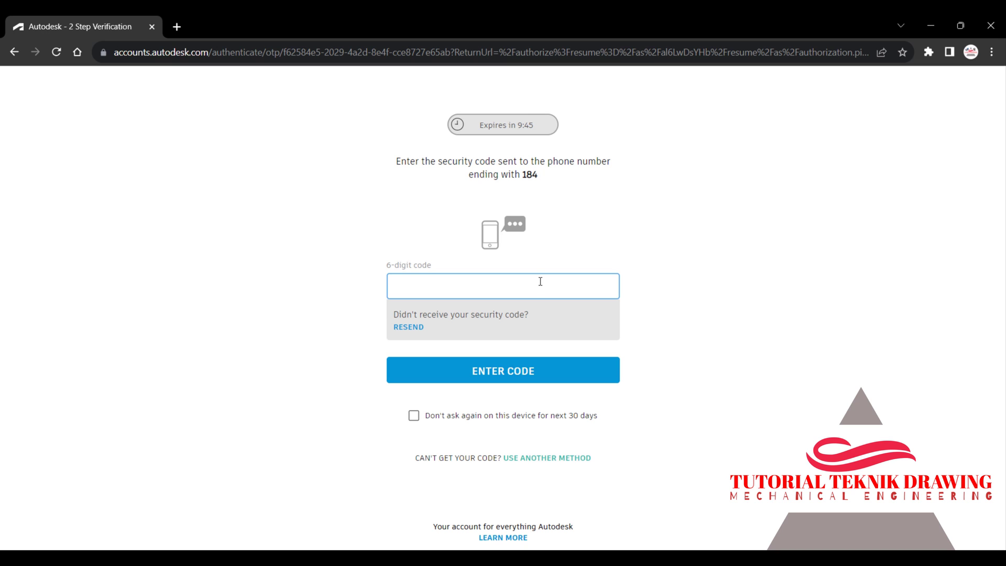
{"action": "key", "text": "Return"}
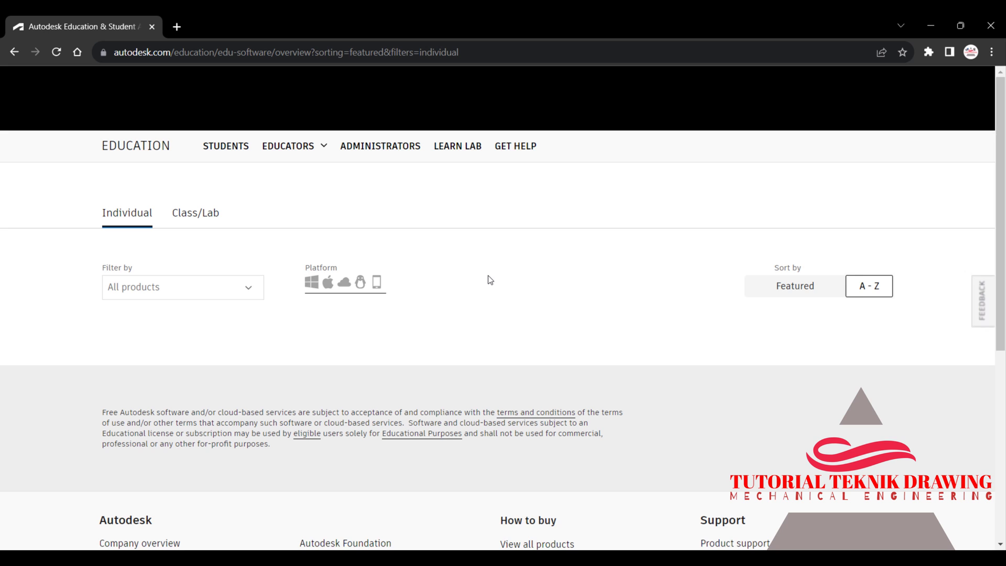
Scroll through the 47-product Individual catalogue down to the footer and back to the top.
{"action": "scroll", "coordinate": [489, 279], "scroll_direction": "down", "scroll_amount": 3}
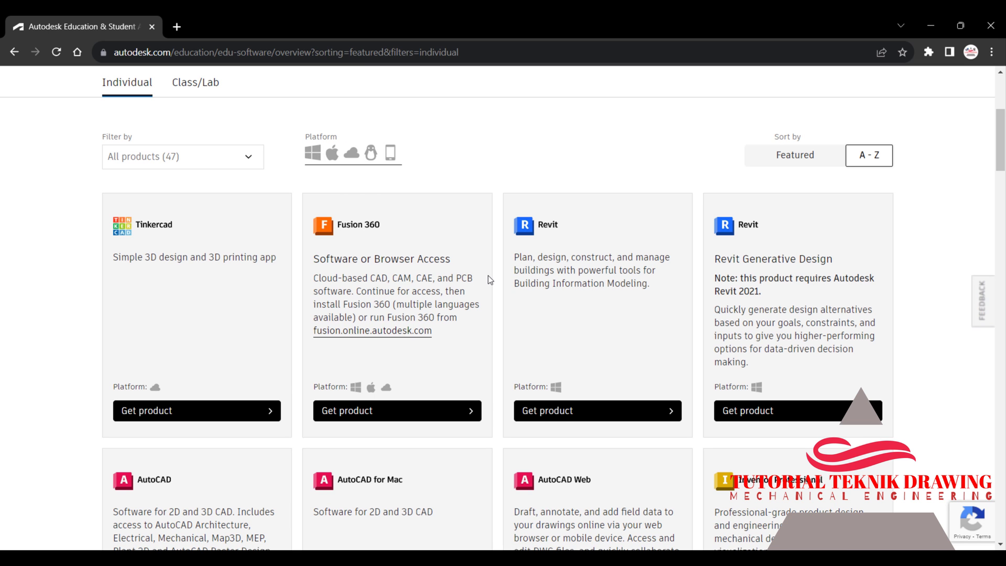
{"action": "scroll", "coordinate": [488, 275], "scroll_direction": "down", "scroll_amount": 3}
{"action": "scroll", "coordinate": [486, 275], "scroll_direction": "up", "scroll_amount": 3}
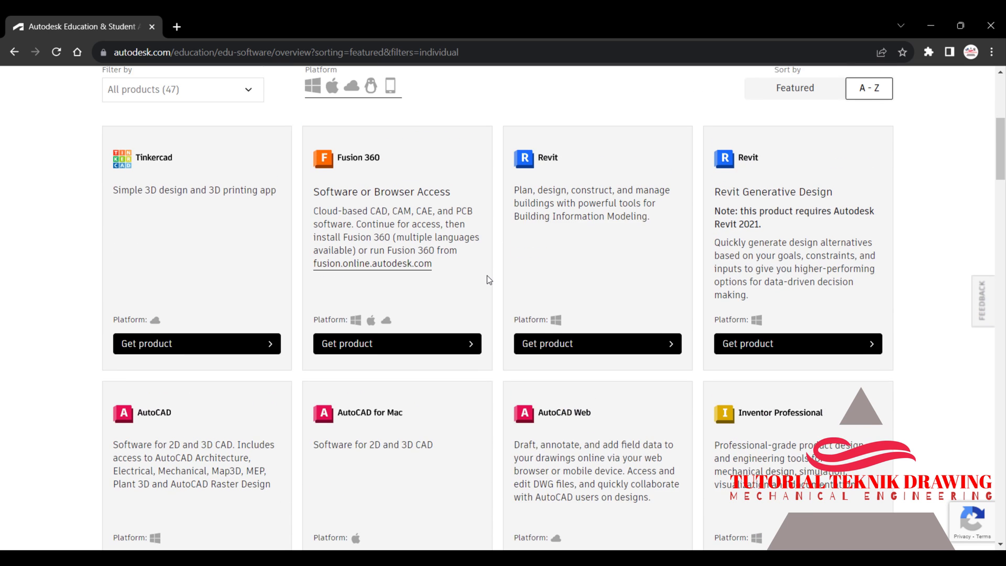
{"action": "scroll", "coordinate": [486, 275], "scroll_direction": "down", "scroll_amount": 3}
{"action": "scroll", "coordinate": [487, 281], "scroll_direction": "down", "scroll_amount": 1}
{"action": "scroll", "coordinate": [487, 281], "scroll_direction": "down", "scroll_amount": 3}
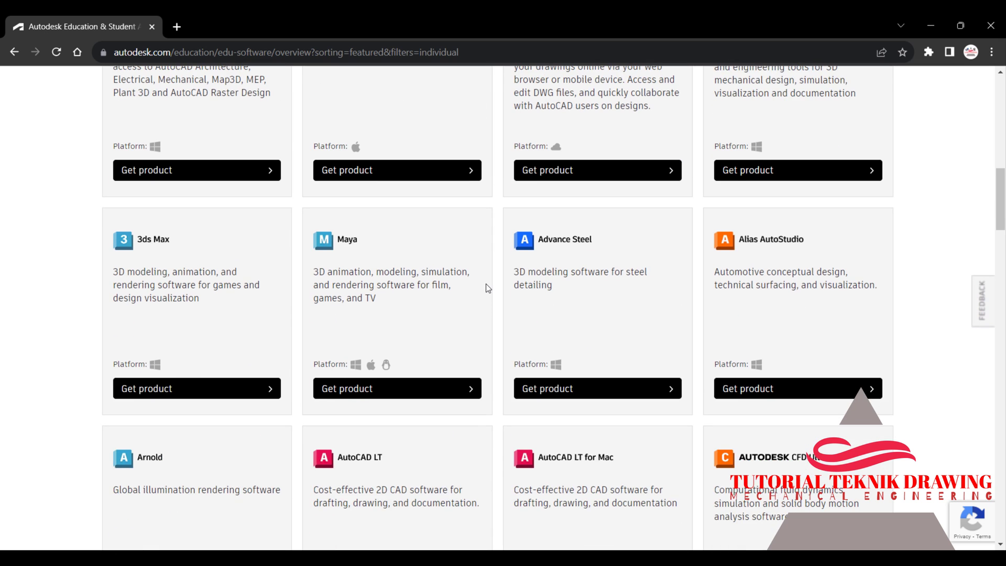
{"action": "scroll", "coordinate": [487, 284], "scroll_direction": "down", "scroll_amount": 1}
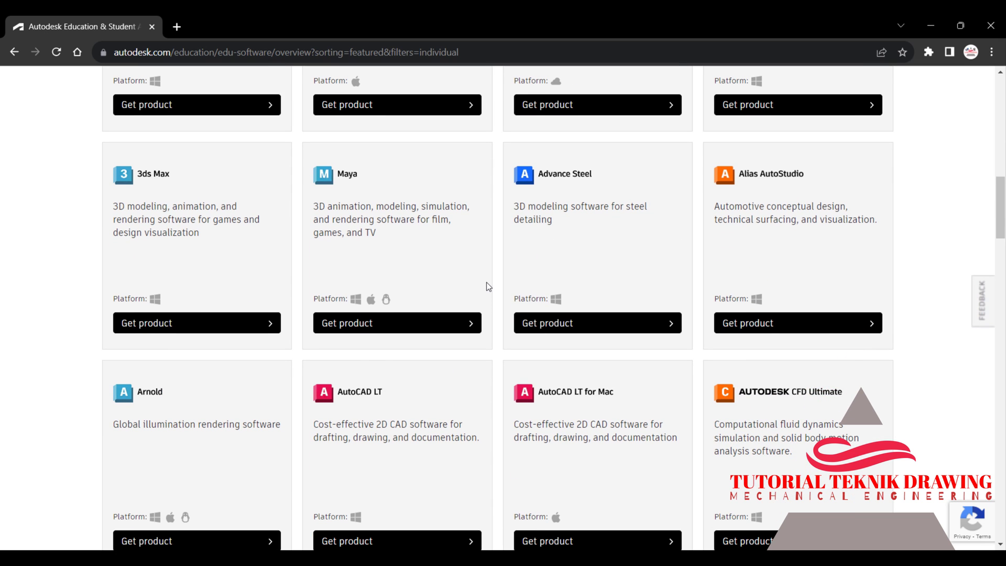
{"action": "scroll", "coordinate": [486, 282], "scroll_direction": "down", "scroll_amount": 3}
{"action": "scroll", "coordinate": [486, 281], "scroll_direction": "down", "scroll_amount": 1}
{"action": "scroll", "coordinate": [486, 281], "scroll_direction": "down", "scroll_amount": 2}
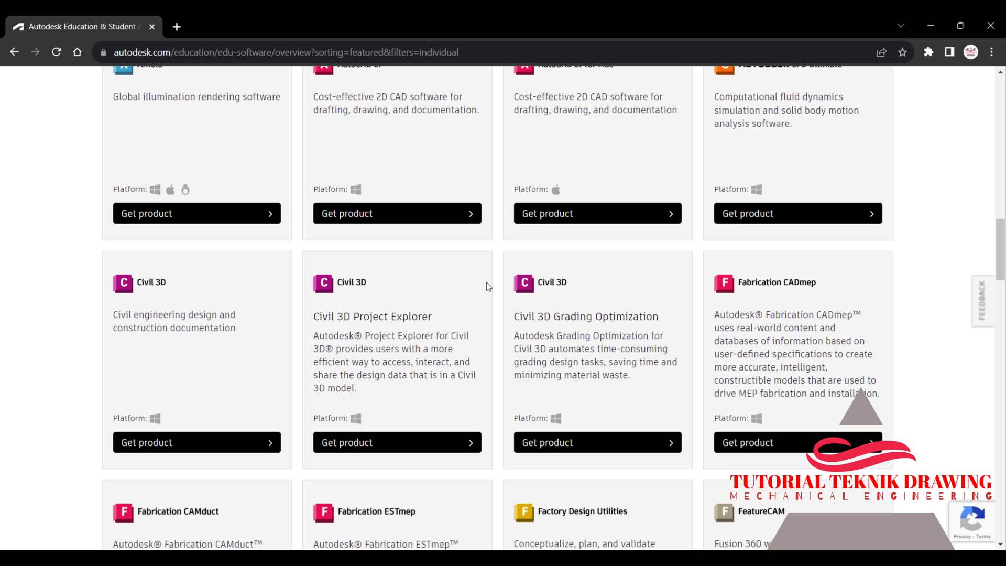
{"action": "scroll", "coordinate": [486, 282], "scroll_direction": "down", "scroll_amount": 1}
{"action": "scroll", "coordinate": [486, 282], "scroll_direction": "down", "scroll_amount": 4}
{"action": "scroll", "coordinate": [486, 282], "scroll_direction": "down", "scroll_amount": 3}
{"action": "scroll", "coordinate": [486, 282], "scroll_direction": "down", "scroll_amount": 2}
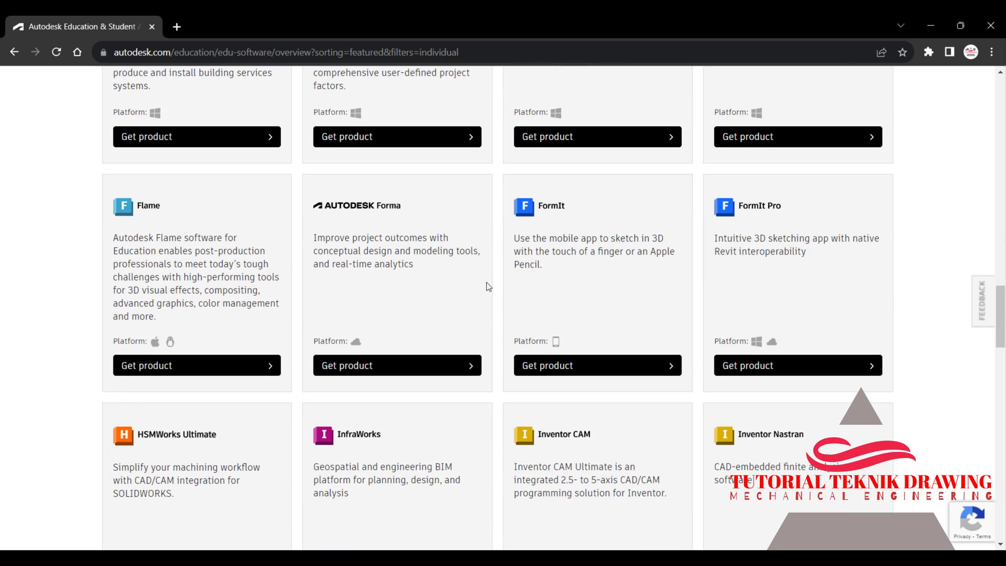
{"action": "scroll", "coordinate": [486, 281], "scroll_direction": "down", "scroll_amount": 6}
{"action": "scroll", "coordinate": [486, 282], "scroll_direction": "down", "scroll_amount": 5}
{"action": "scroll", "coordinate": [486, 282], "scroll_direction": "down", "scroll_amount": 4}
{"action": "scroll", "coordinate": [486, 281], "scroll_direction": "down", "scroll_amount": 5}
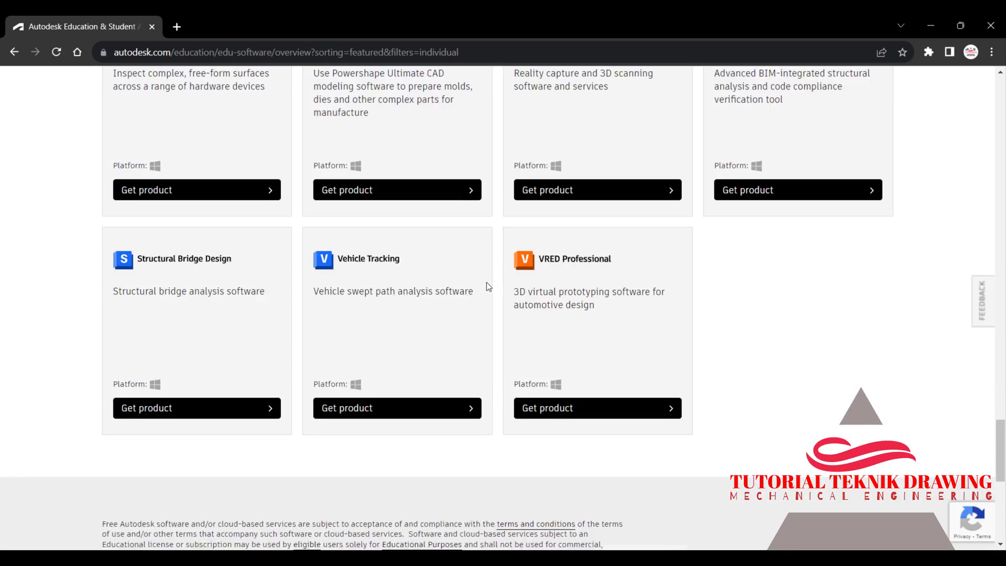
{"action": "scroll", "coordinate": [486, 282], "scroll_direction": "down", "scroll_amount": 8}
{"action": "scroll", "coordinate": [486, 282], "scroll_direction": "up", "scroll_amount": 8}
{"action": "scroll", "coordinate": [485, 281], "scroll_direction": "up", "scroll_amount": 15}
{"action": "scroll", "coordinate": [483, 278], "scroll_direction": "up", "scroll_amount": 15}
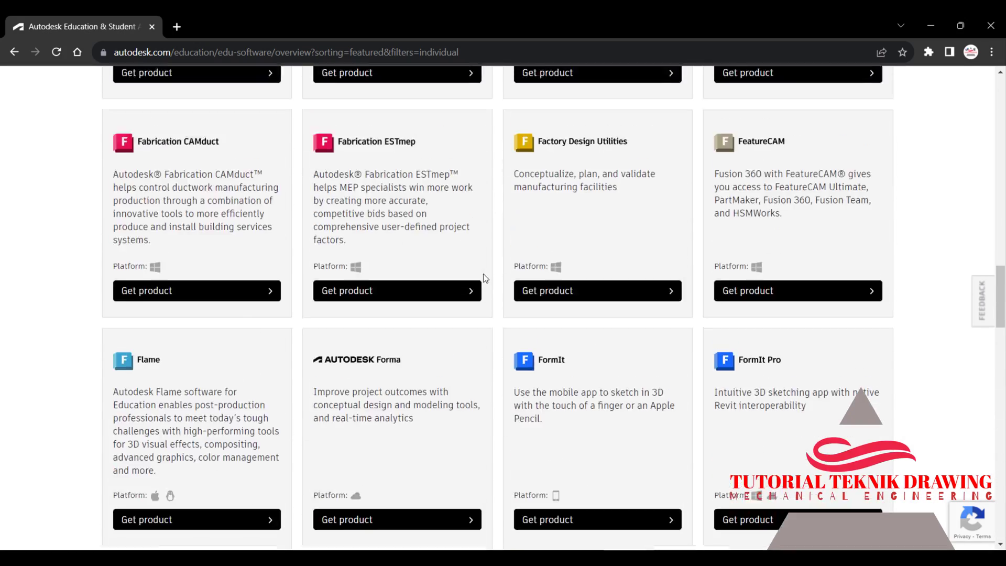
{"action": "scroll", "coordinate": [483, 275], "scroll_direction": "up", "scroll_amount": 15}
{"action": "scroll", "coordinate": [482, 274], "scroll_direction": "up", "scroll_amount": 10}
{"action": "scroll", "coordinate": [479, 272], "scroll_direction": "up", "scroll_amount": 3}
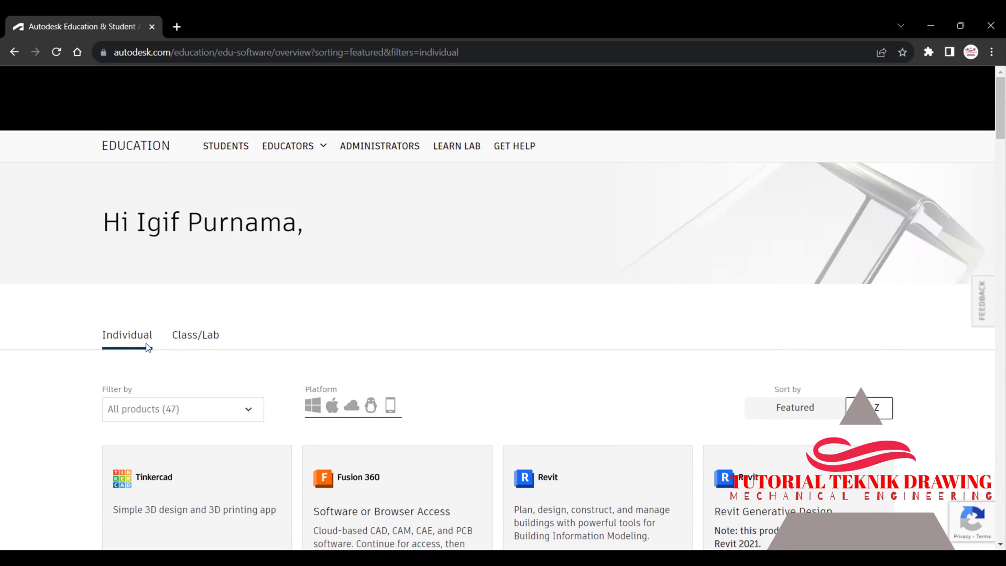
Switch to the Class/Lab product list and scroll down to the AutoCAD Plant 3D card.
{"action": "left_click", "coordinate": [192, 343]}
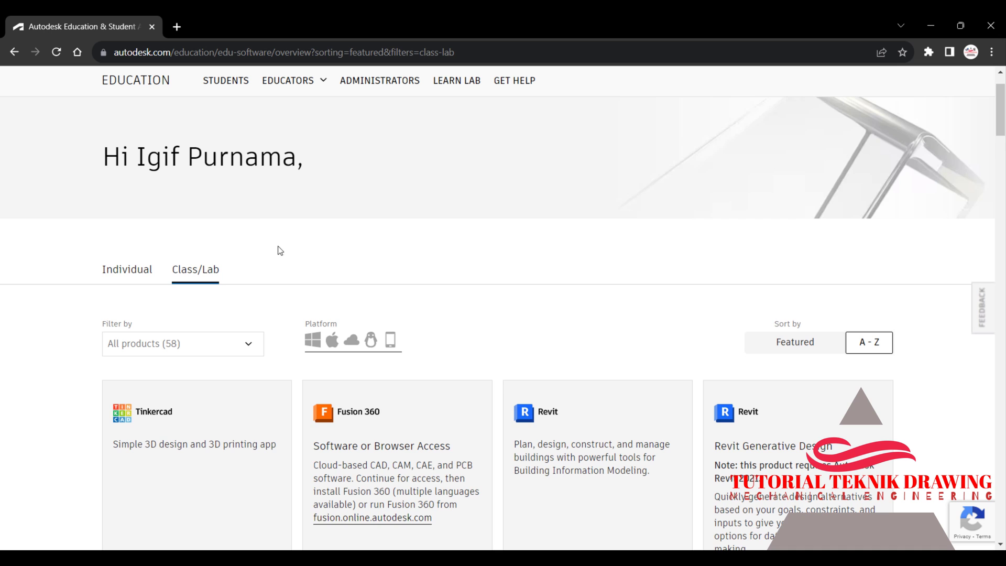
{"action": "scroll", "coordinate": [278, 251], "scroll_direction": "down", "scroll_amount": 3}
{"action": "scroll", "coordinate": [278, 254], "scroll_direction": "down", "scroll_amount": 5}
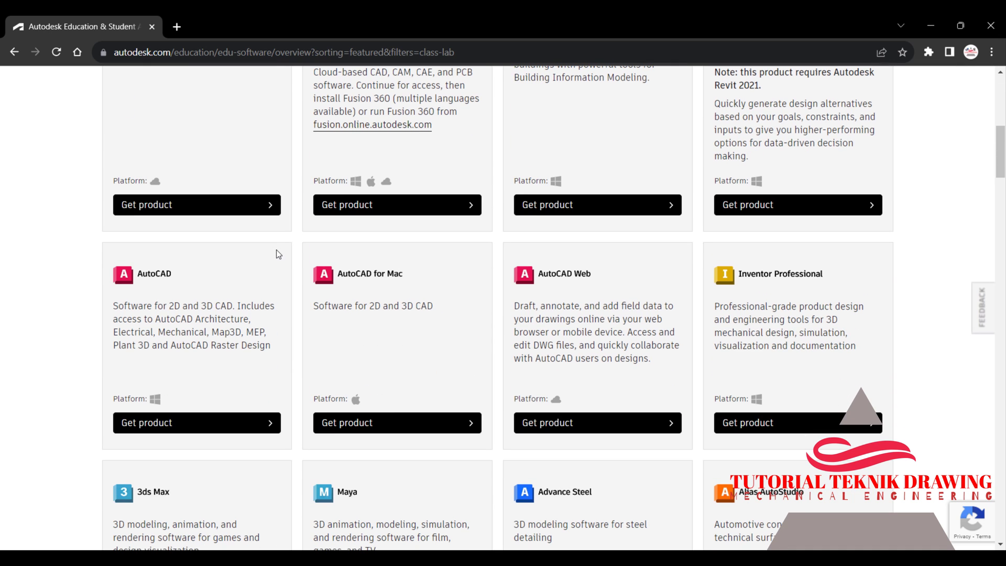
{"action": "scroll", "coordinate": [276, 250], "scroll_direction": "down", "scroll_amount": 4}
{"action": "scroll", "coordinate": [275, 249], "scroll_direction": "down", "scroll_amount": 5}
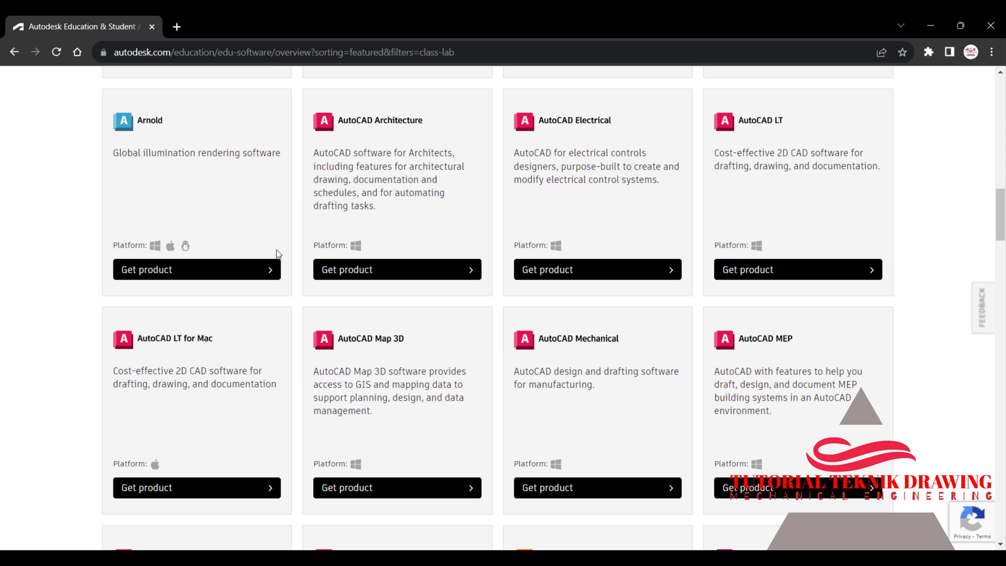
{"action": "scroll", "coordinate": [278, 254], "scroll_direction": "down", "scroll_amount": 1}
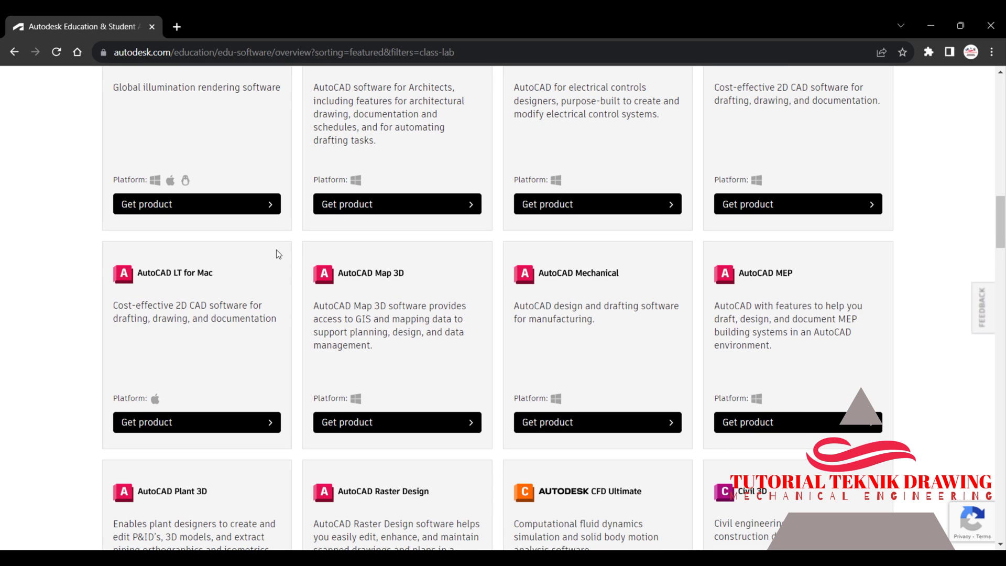
{"action": "scroll", "coordinate": [278, 254], "scroll_direction": "down", "scroll_amount": 4}
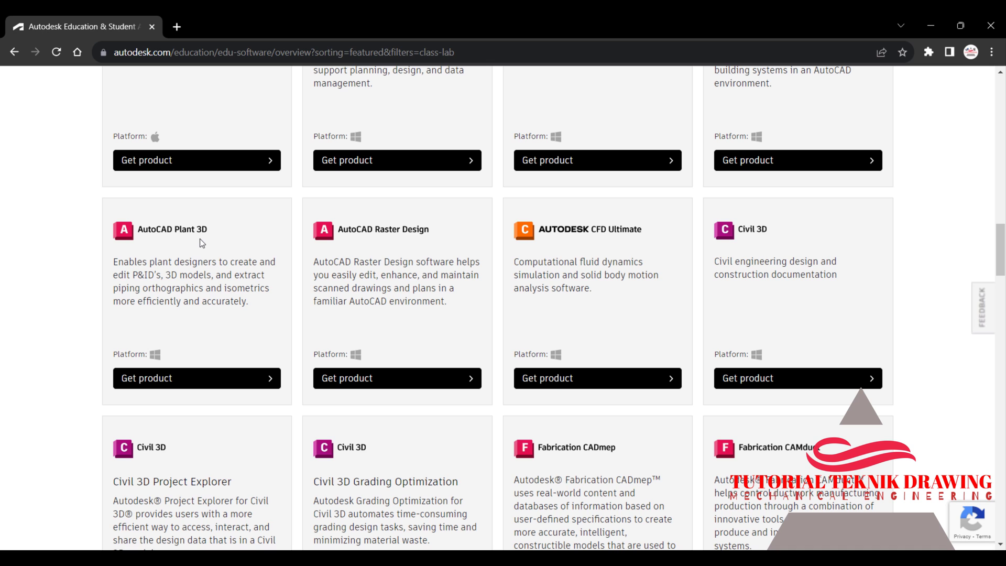
Download the AutoCAD Plant 3D 2024 Windows English installer and confirm the 12.8 MB download finished.
{"action": "left_click", "coordinate": [168, 388]}
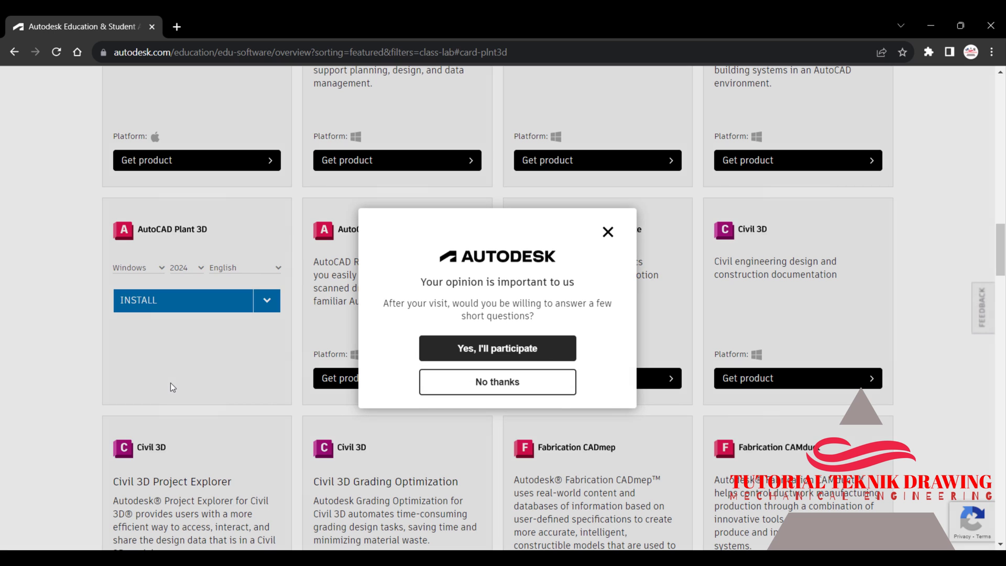
{"action": "left_click", "coordinate": [518, 380]}
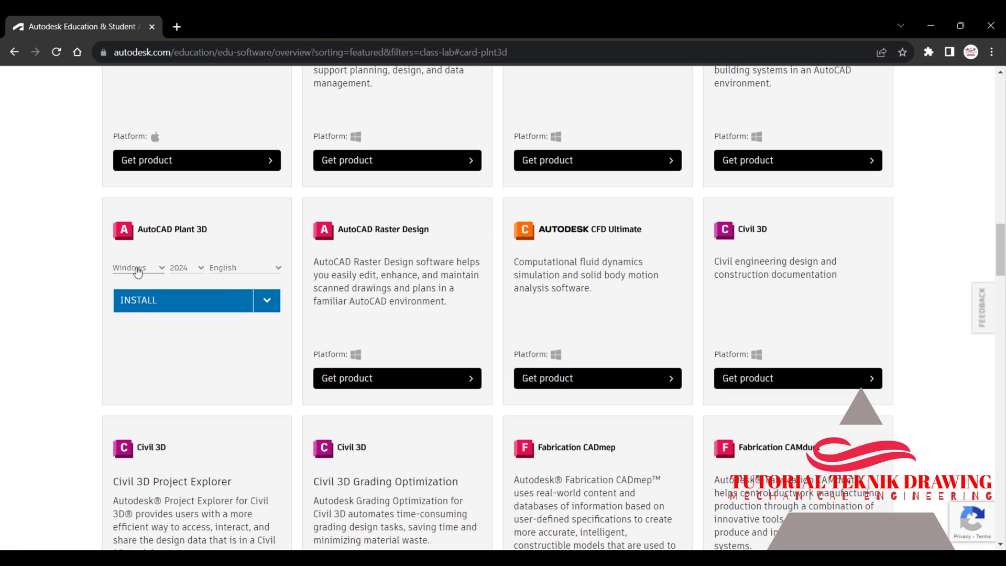
{"action": "left_click", "coordinate": [201, 273]}
{"action": "left_click", "coordinate": [193, 288]}
{"action": "left_click", "coordinate": [260, 273]}
{"action": "left_click", "coordinate": [139, 303]}
{"action": "left_click", "coordinate": [255, 343]}
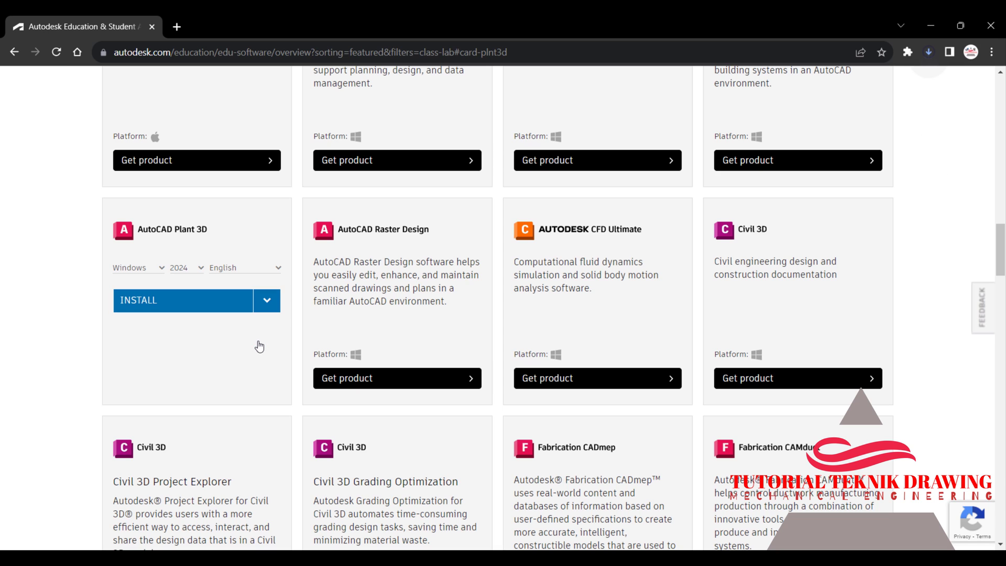
{"action": "left_click", "coordinate": [928, 52]}
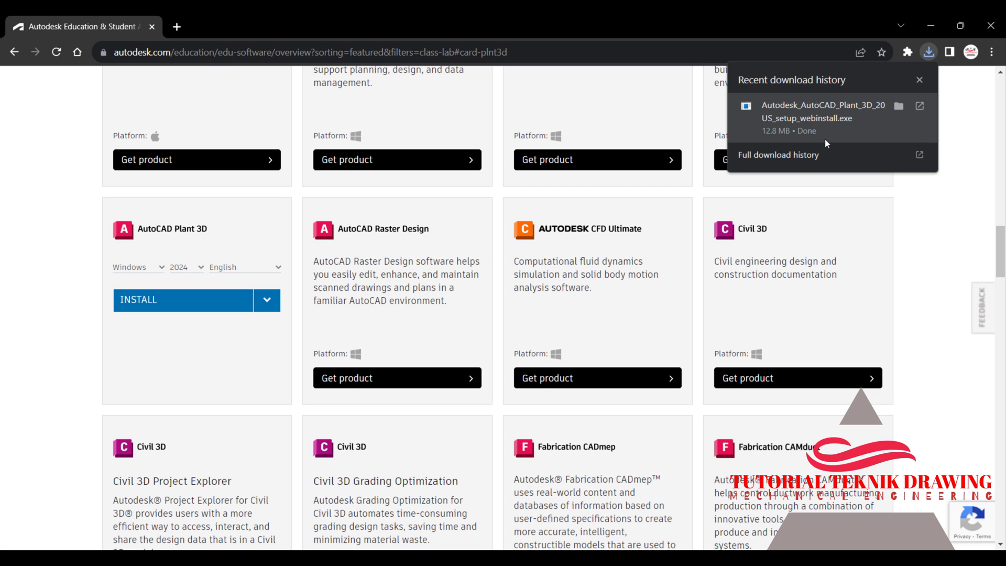
Launch Autodesk_AutoCAD_Plant_3D_2024_US_setup_webinstall.exe and wait until the install-location step appears.
{"action": "left_click", "coordinate": [842, 108]}
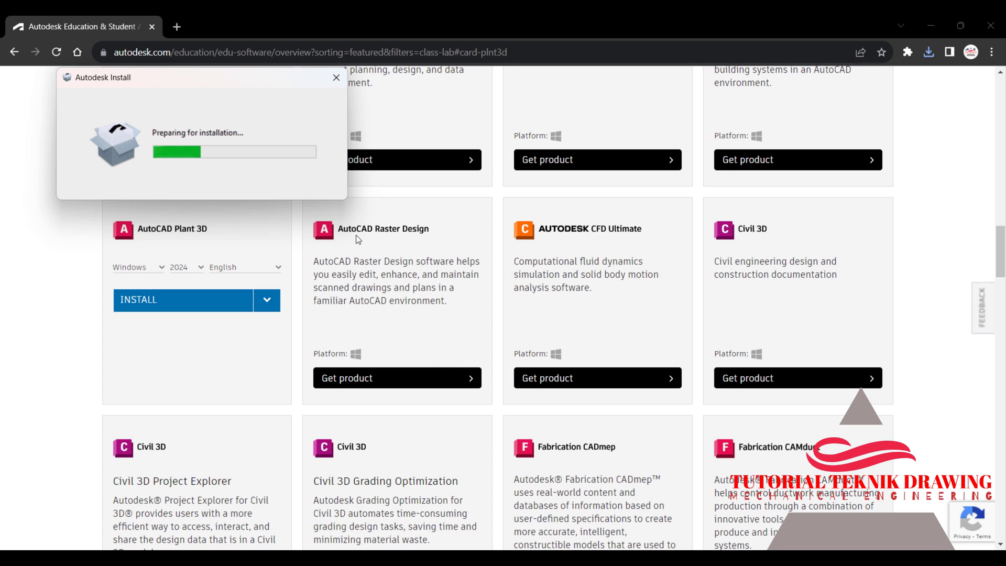
{"action": "scroll", "coordinate": [489, 330], "scroll_direction": "up", "scroll_amount": 6}
{"action": "scroll", "coordinate": [486, 330], "scroll_direction": "up", "scroll_amount": 5}
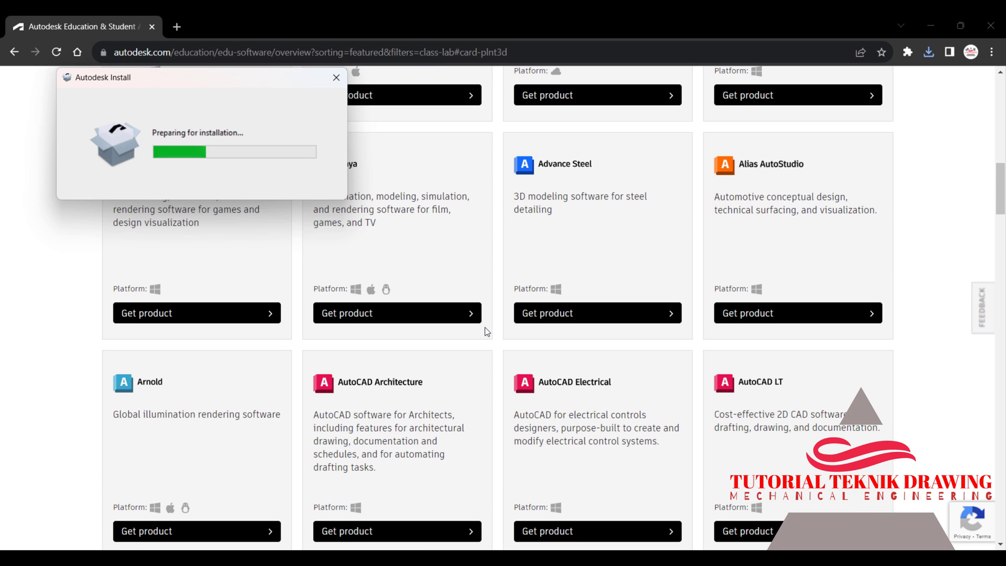
{"action": "scroll", "coordinate": [505, 284], "scroll_direction": "up", "scroll_amount": 3}
{"action": "scroll", "coordinate": [505, 283], "scroll_direction": "up", "scroll_amount": 8}
{"action": "scroll", "coordinate": [507, 287], "scroll_direction": "up", "scroll_amount": 4}
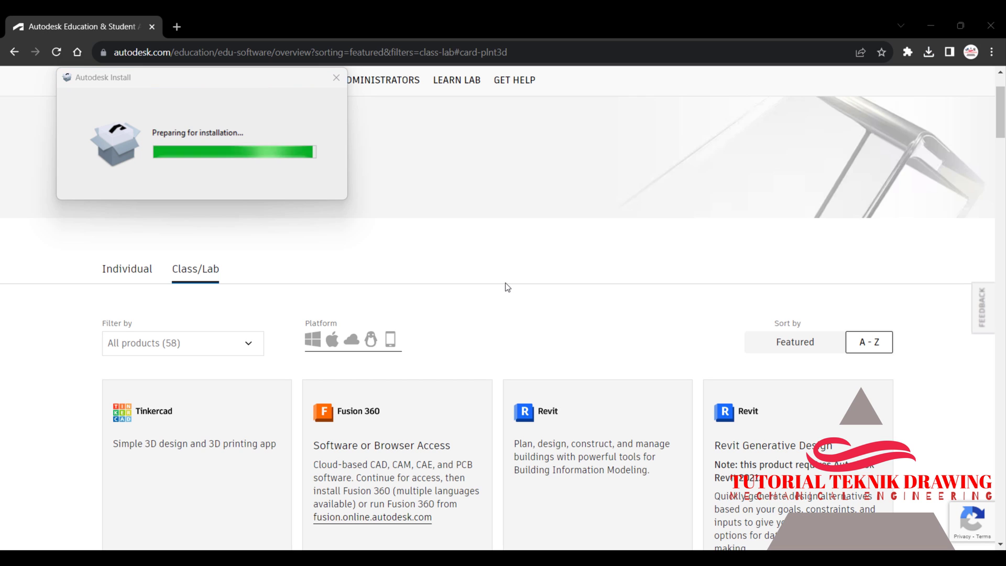
{"action": "scroll", "coordinate": [693, 344], "scroll_direction": "down", "scroll_amount": 1}
{"action": "scroll", "coordinate": [693, 344], "scroll_direction": "down", "scroll_amount": 5}
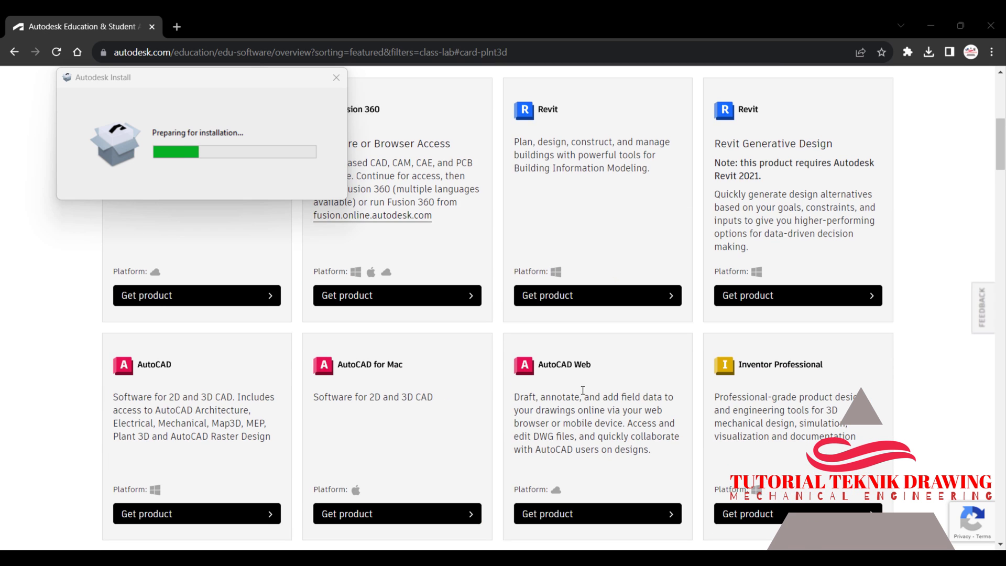
{"action": "scroll", "coordinate": [588, 346], "scroll_direction": "down", "scroll_amount": 5}
{"action": "scroll", "coordinate": [411, 303], "scroll_direction": "down", "scroll_amount": 5}
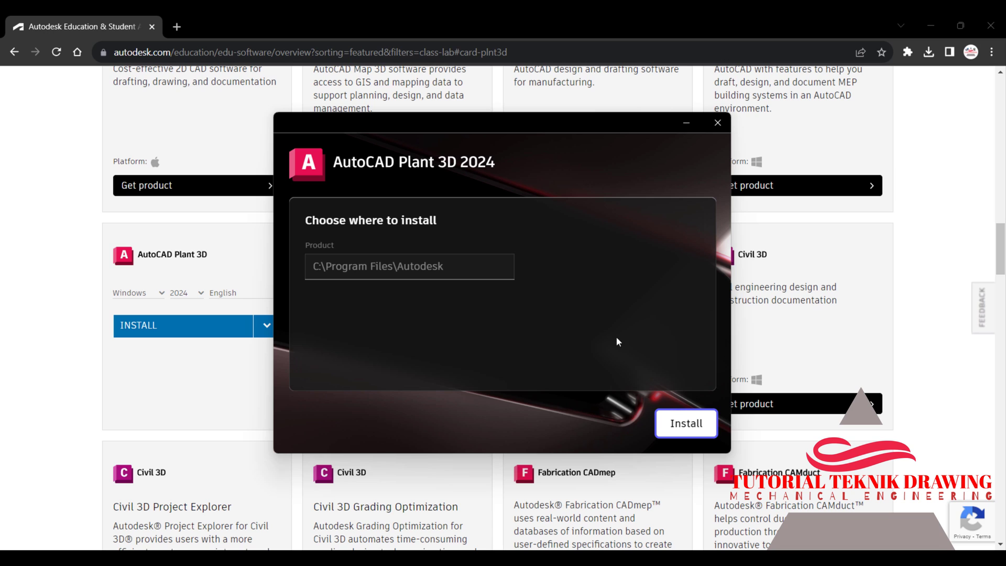
Install AutoCAD Plant 3D 2024 to the default C:\Program Files\Autodesk location.
{"action": "left_click", "coordinate": [695, 429]}
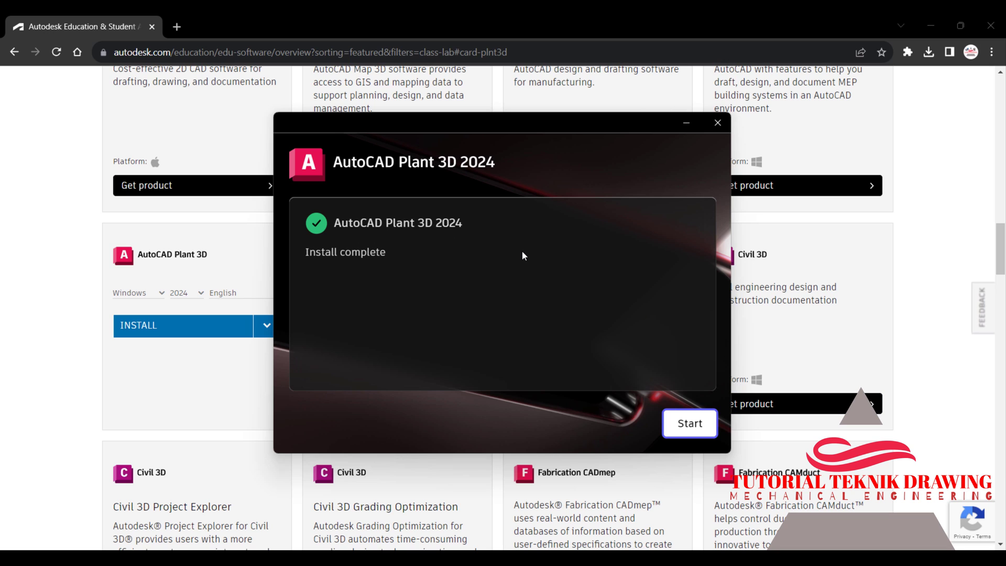
Start AutoCAD Plant 3D 2024 and wait for the Start page with the Default Project loaded.
{"action": "left_click", "coordinate": [687, 425]}
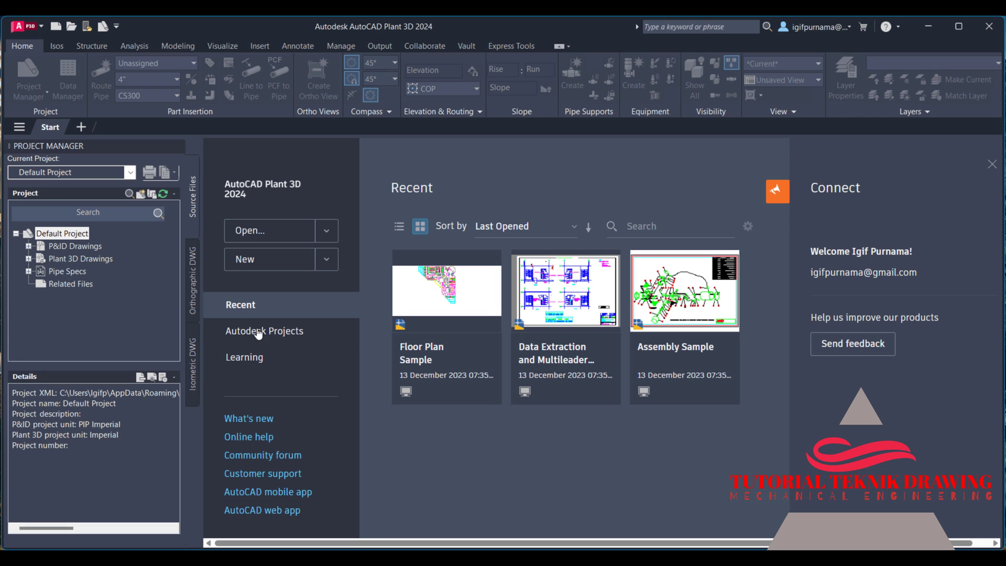
{"action": "mouse_move", "coordinate": [683, 326]}
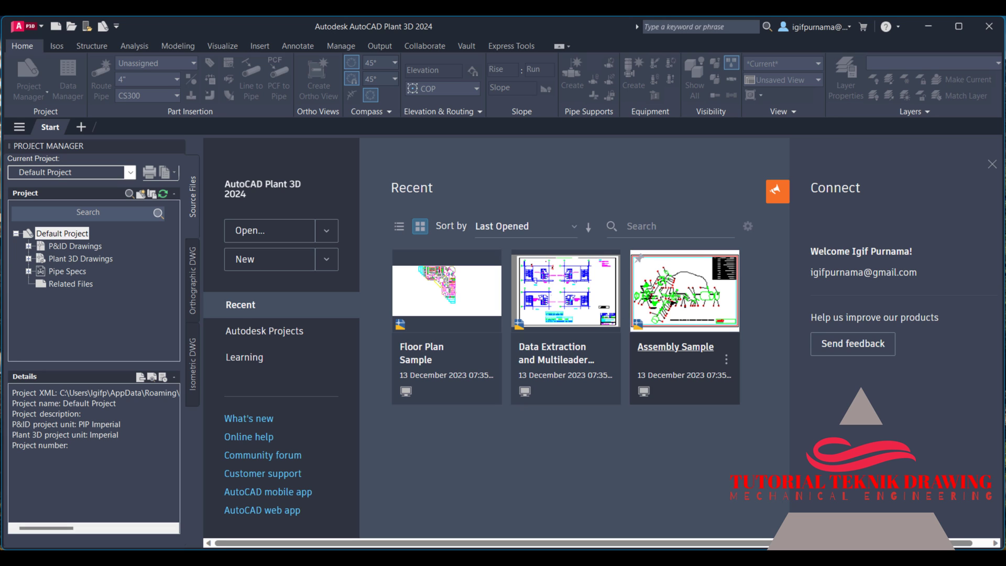
{"action": "left_click", "coordinate": [849, 27]}
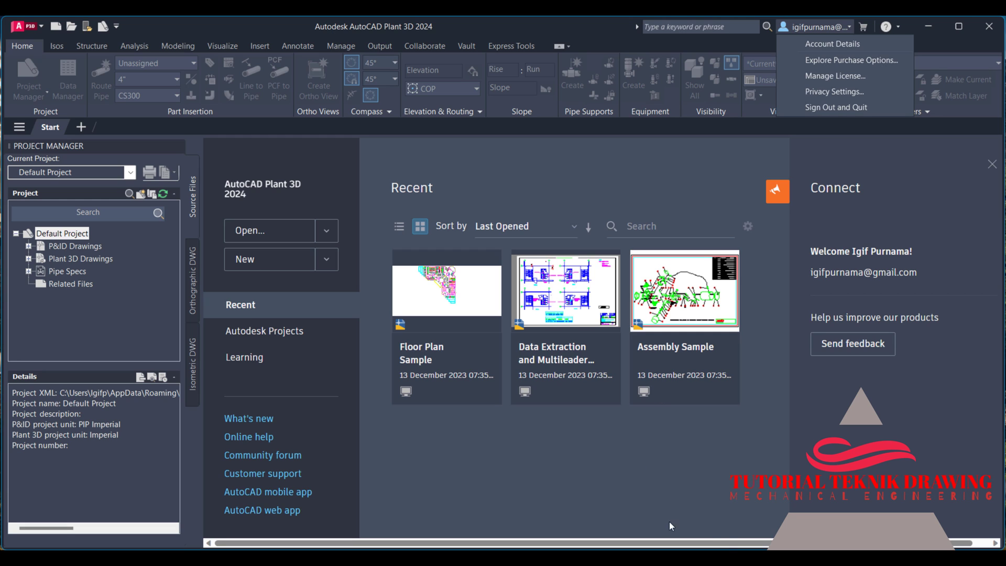
{"action": "key", "text": "Escape"}
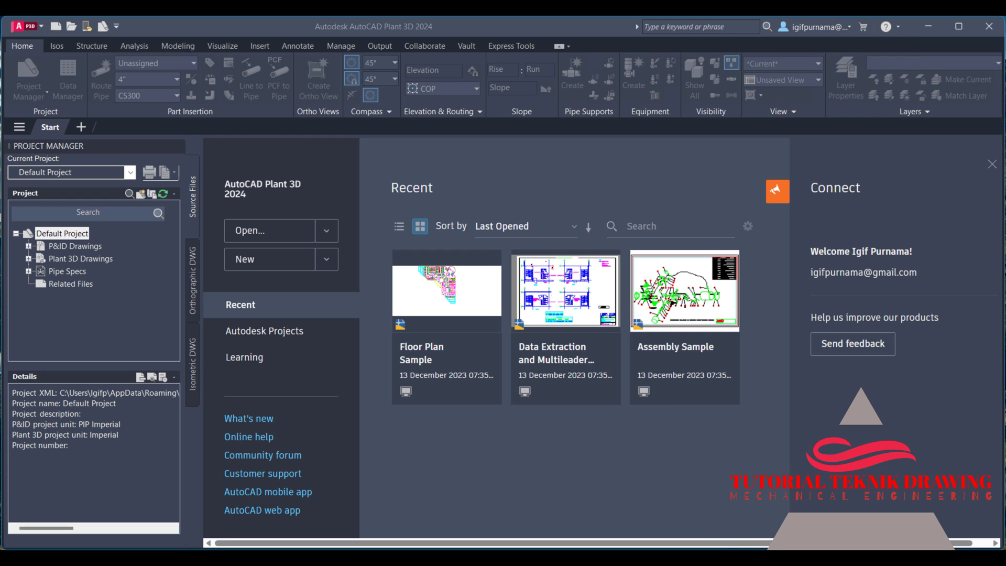
{"action": "left_click", "coordinate": [798, 558]}
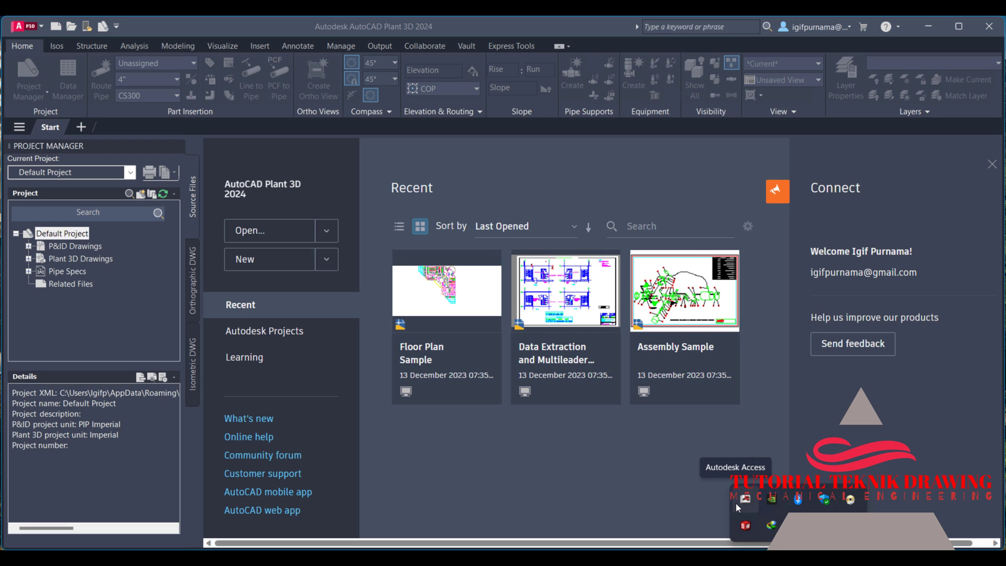
{"action": "left_click", "coordinate": [599, 178]}
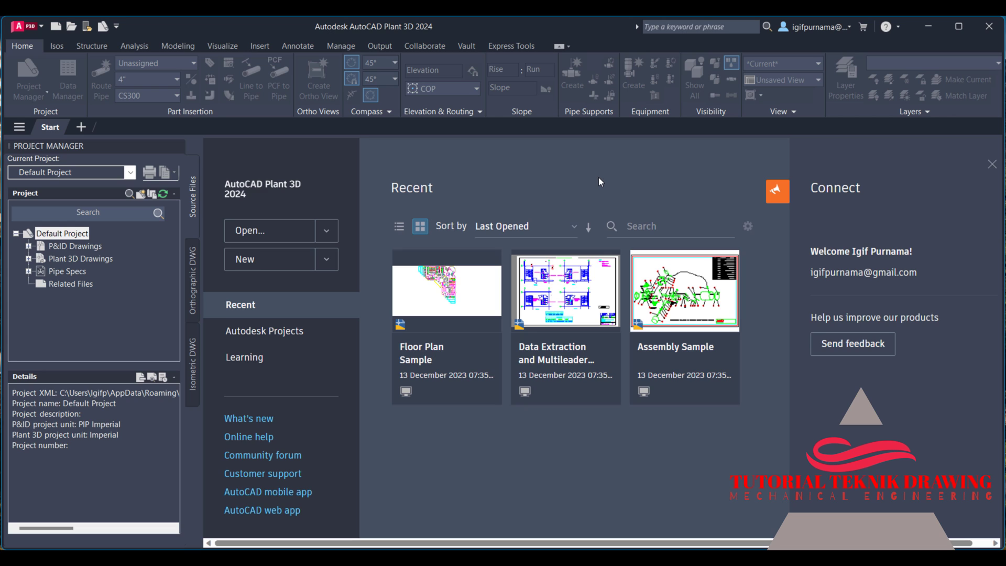